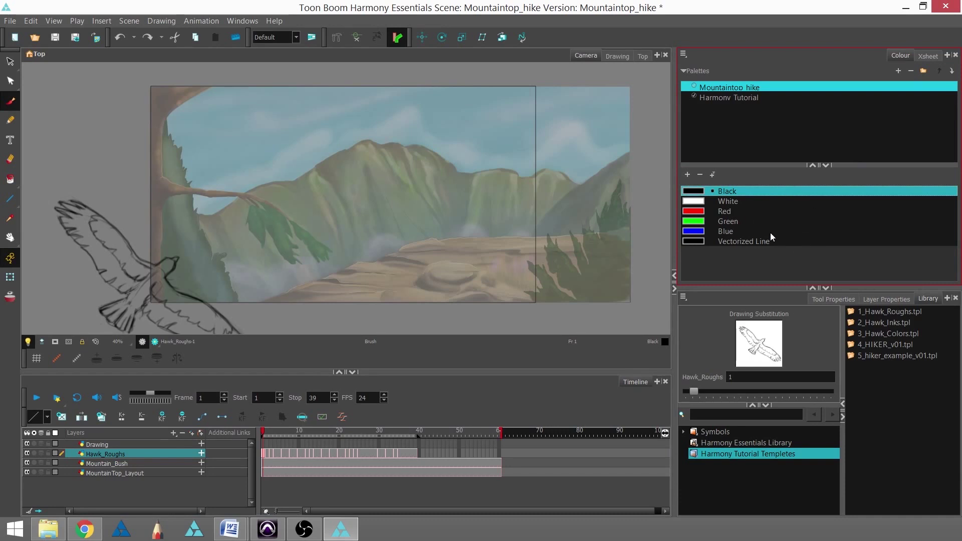
Create a new palette named 'bird' and collapse the Palettes list
{"action": "left_click", "coordinate": [900, 70]}
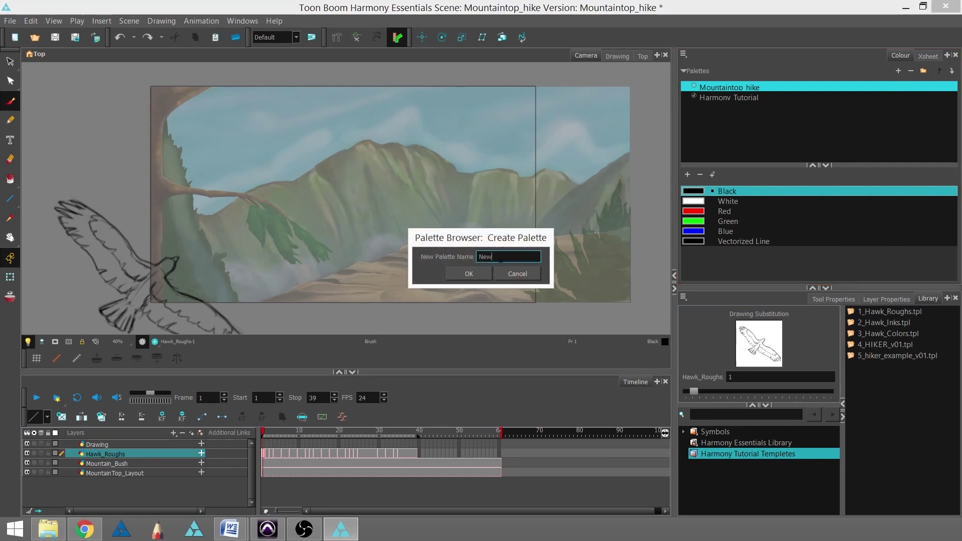
{"action": "double_click", "coordinate": [504, 257]}
{"action": "type", "text": "bird"}
{"action": "left_click", "coordinate": [471, 274]}
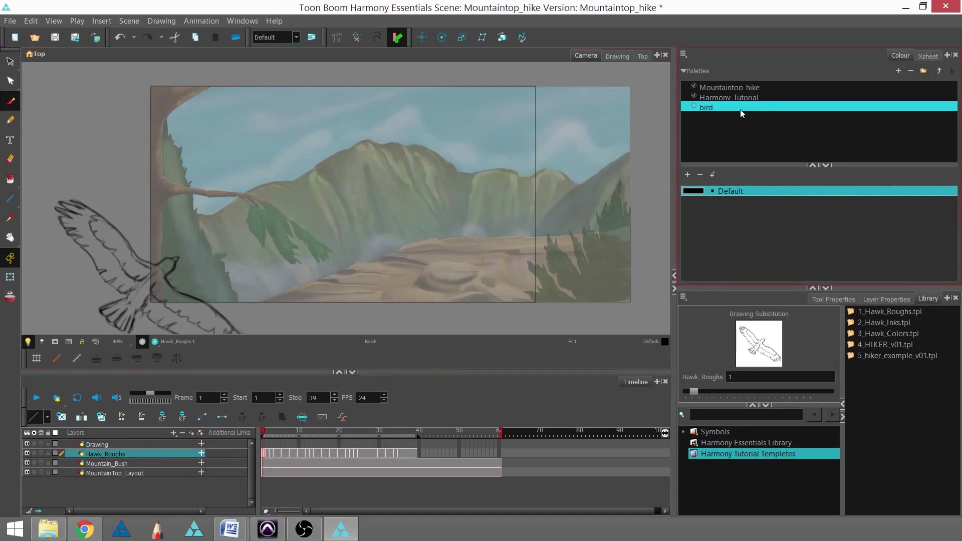
{"action": "left_click", "coordinate": [685, 72]}
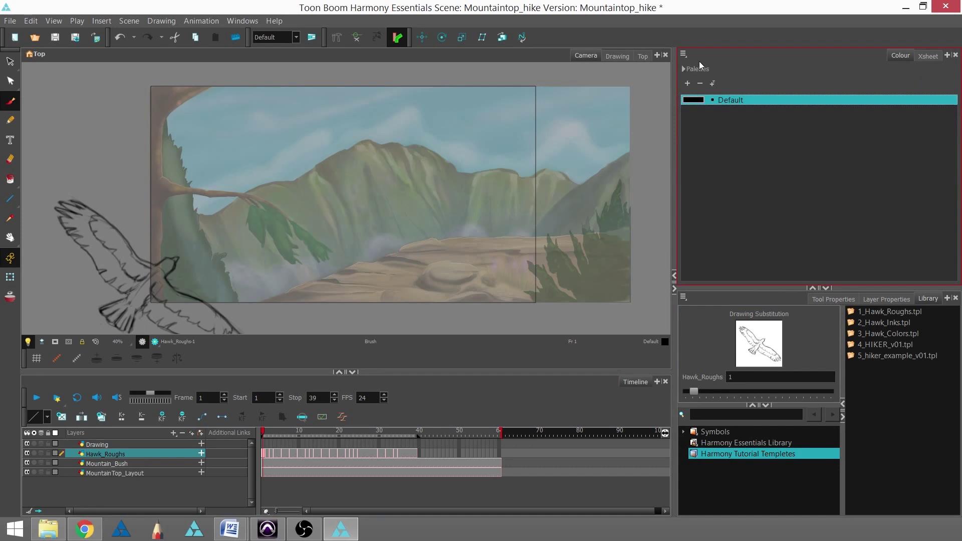
Rename the bird palette's Default colour to 'Inks'
{"action": "double_click", "coordinate": [732, 101]}
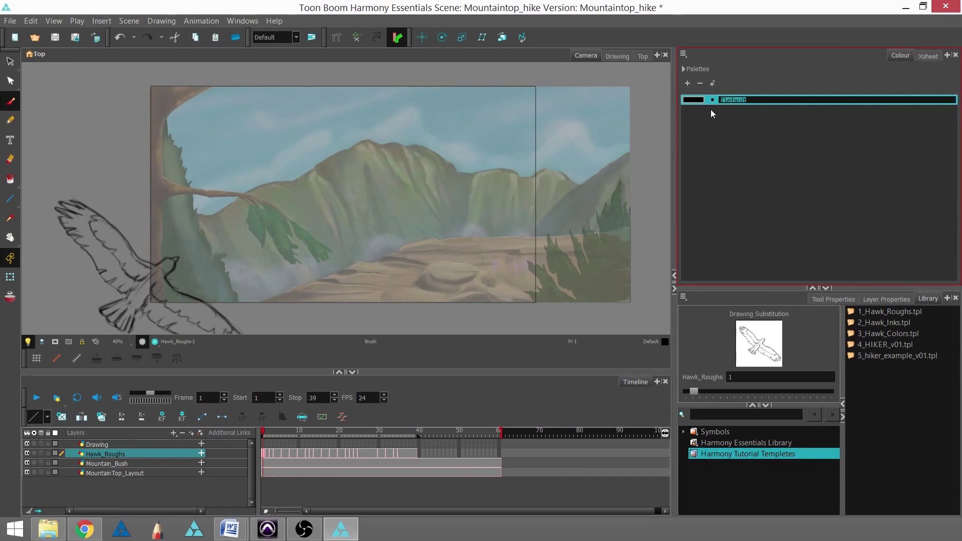
{"action": "type", "text": "Inks"}
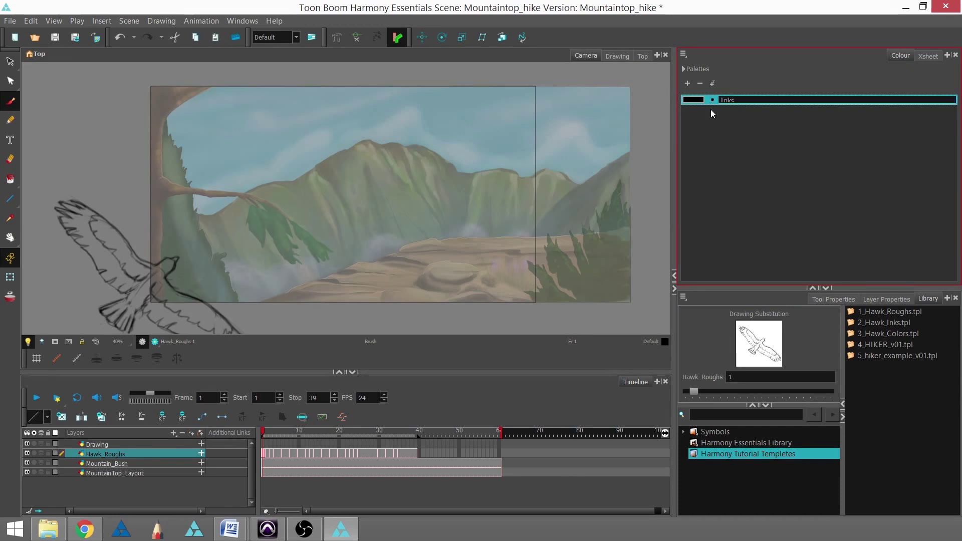
{"action": "left_click", "coordinate": [799, 122]}
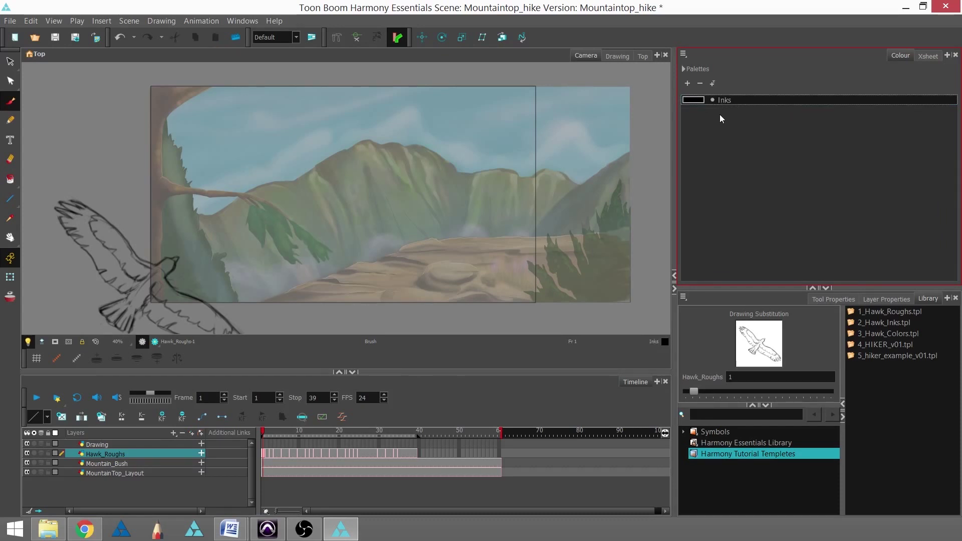
Add a second colour and set it to a dark reddish brown (R129 G64 B39)
{"action": "left_click", "coordinate": [688, 83]}
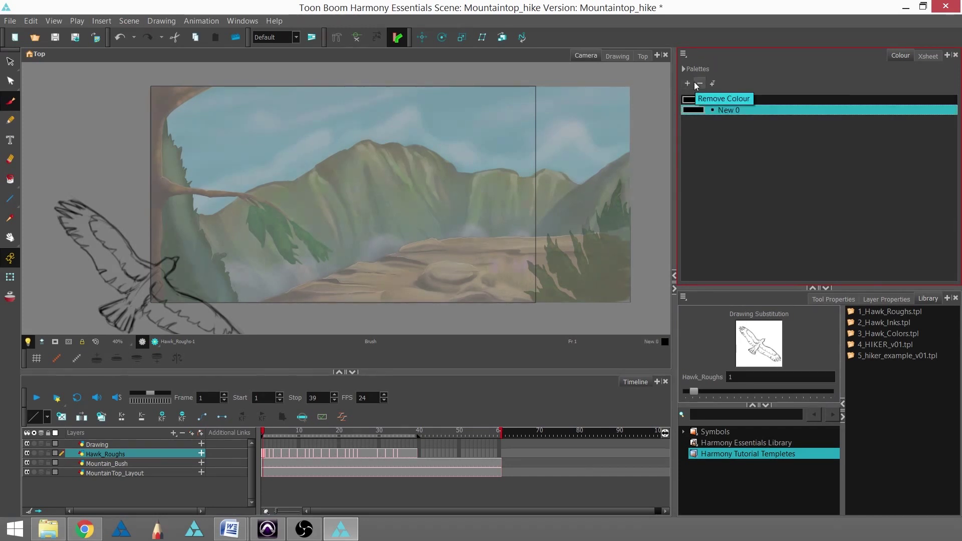
{"action": "double_click", "coordinate": [696, 110]}
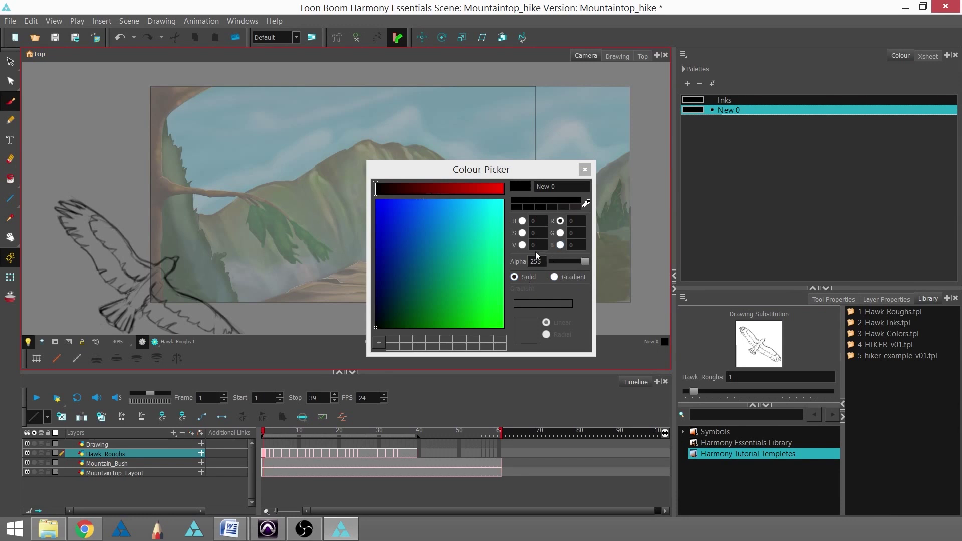
{"action": "left_click_drag", "start_coordinate": [407, 191], "coordinate": [479, 199]}
{"action": "left_click", "coordinate": [401, 292]}
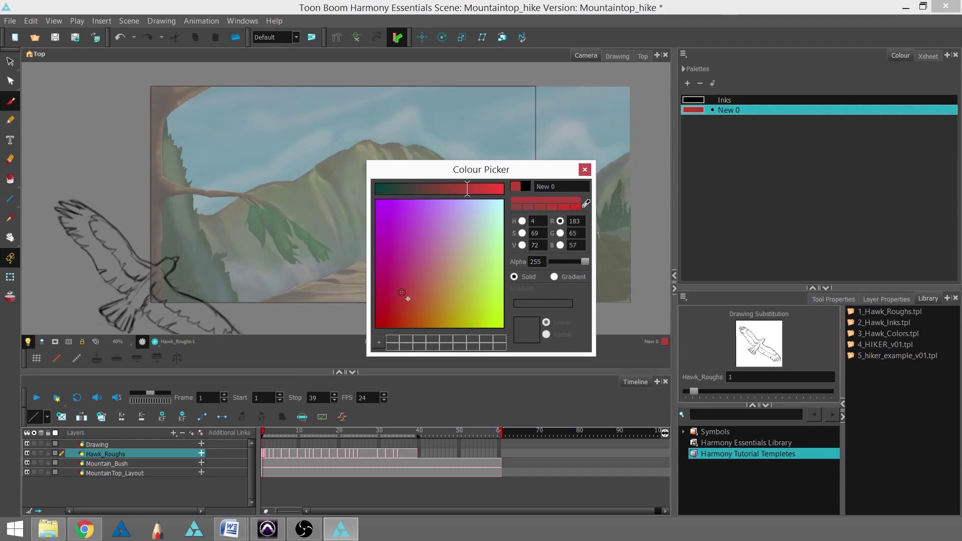
{"action": "left_click", "coordinate": [399, 301]}
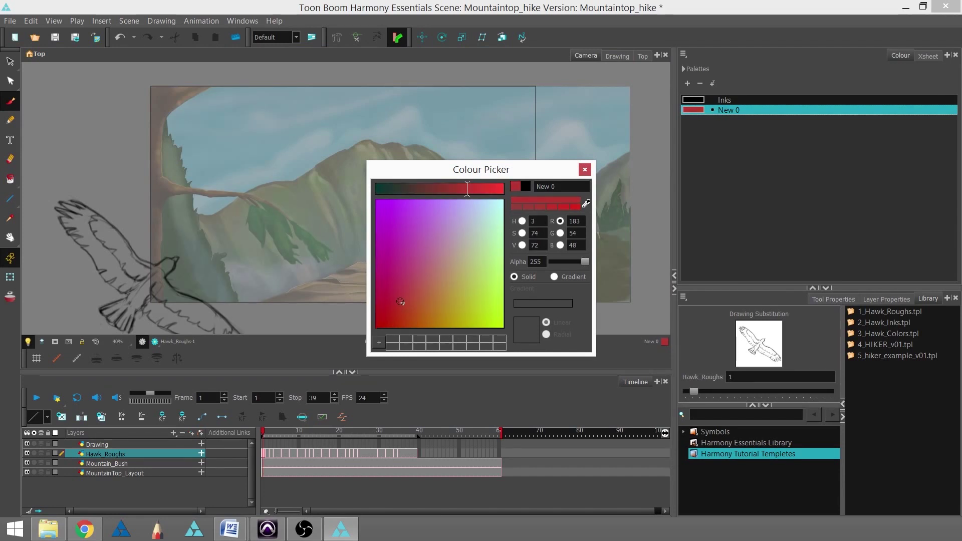
{"action": "left_click_drag", "start_coordinate": [467, 192], "coordinate": [434, 199]}
{"action": "left_click", "coordinate": [401, 306]}
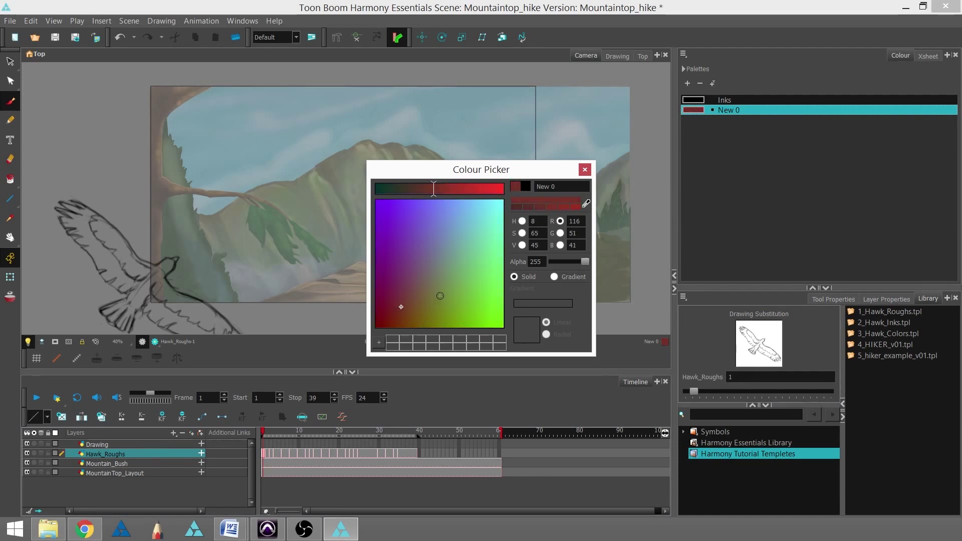
{"action": "left_click_drag", "start_coordinate": [401, 308], "coordinate": [408, 308]}
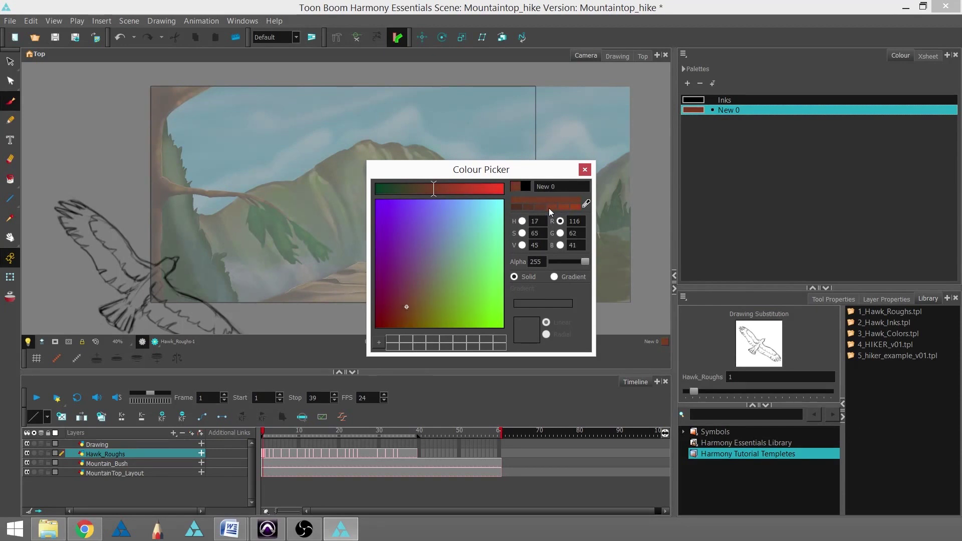
Name the new brown colour 'feathers1' and close the Colour Picker
{"action": "left_click", "coordinate": [556, 187]}
{"action": "left_click_drag", "start_coordinate": [557, 186], "coordinate": [518, 188]}
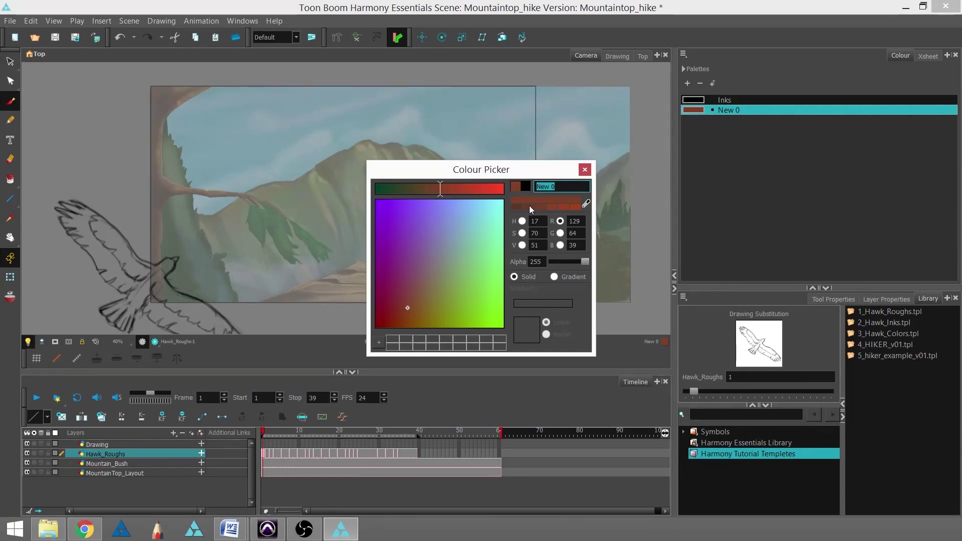
{"action": "type", "text": "feathers1"}
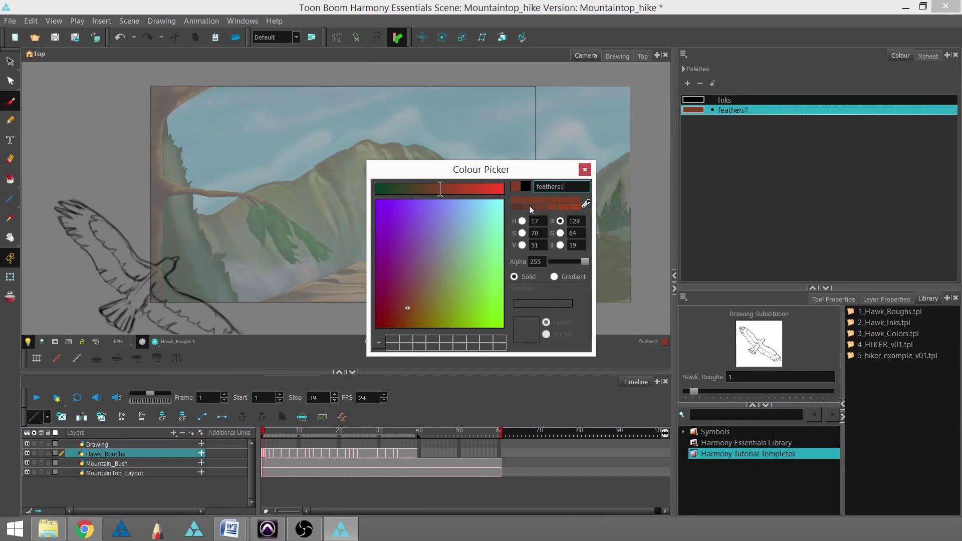
{"action": "left_click", "coordinate": [586, 169]}
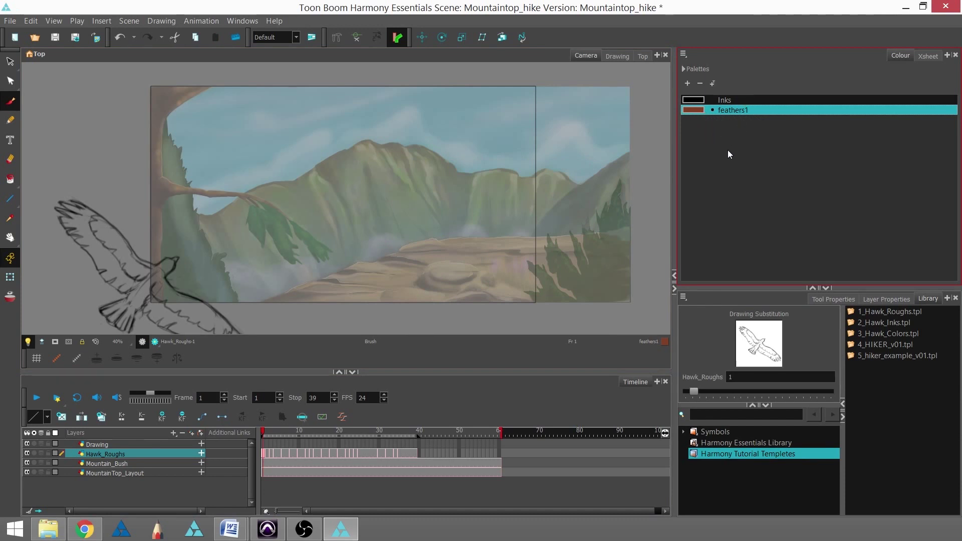
Add more brown swatches up to New 4, then open New 1 in the Colour Picker
{"action": "left_click", "coordinate": [688, 82]}
{"action": "left_click", "coordinate": [688, 83]}
{"action": "left_click", "coordinate": [688, 83]}
{"action": "left_click", "coordinate": [688, 84]}
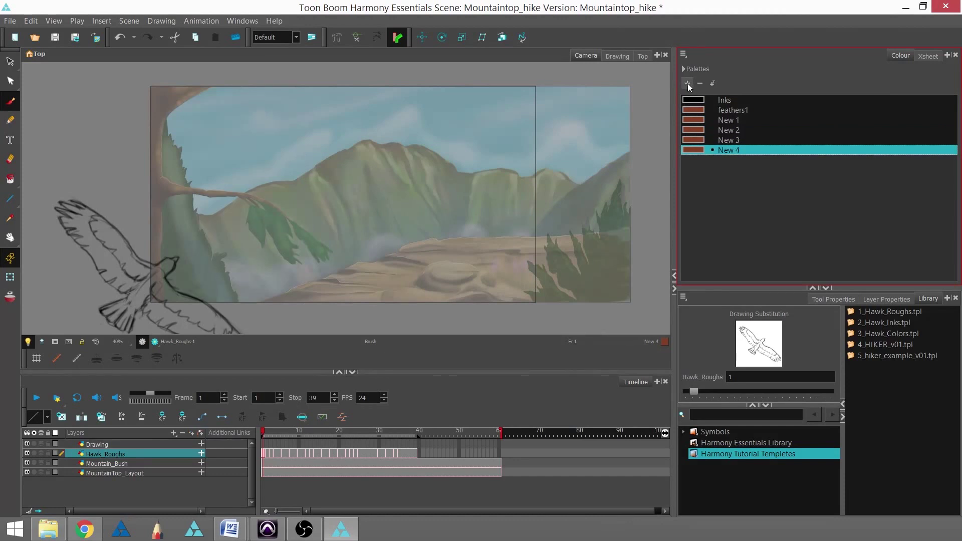
{"action": "double_click", "coordinate": [697, 120]}
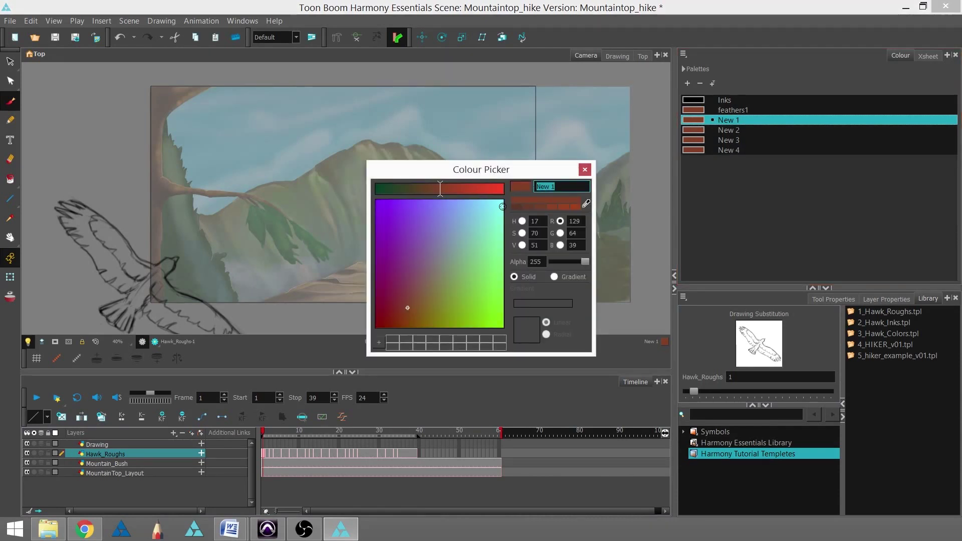
Name the New 1 swatch 'tail feathers'
{"action": "type", "text": "tail featheres"}
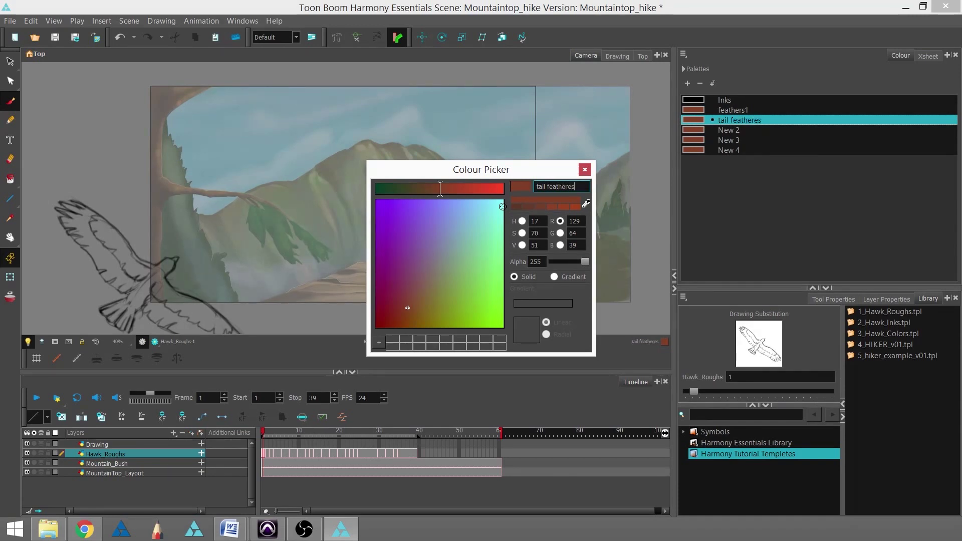
{"action": "key", "text": "BackSpace"}
{"action": "key", "text": "BackSpace"}
{"action": "type", "text": "s"}
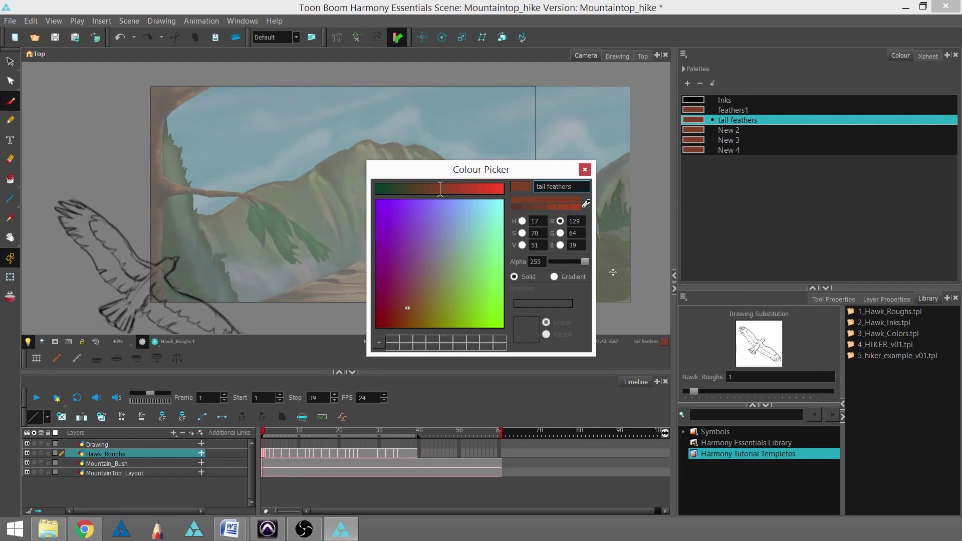
Give tail feathers a deeper red shade and close the Colour Picker
{"action": "left_click", "coordinate": [387, 321]}
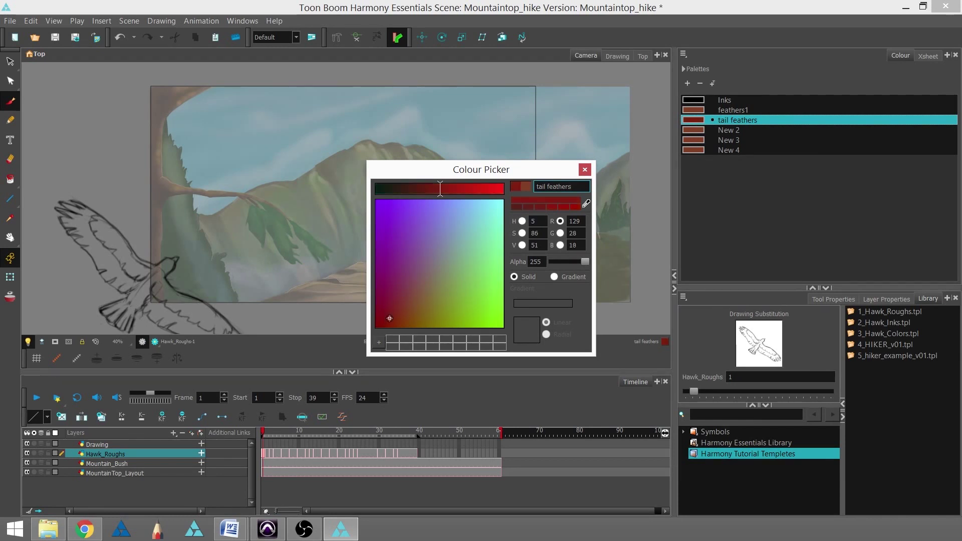
{"action": "left_click", "coordinate": [544, 208]}
{"action": "left_click", "coordinate": [543, 208]}
{"action": "left_click", "coordinate": [390, 317]}
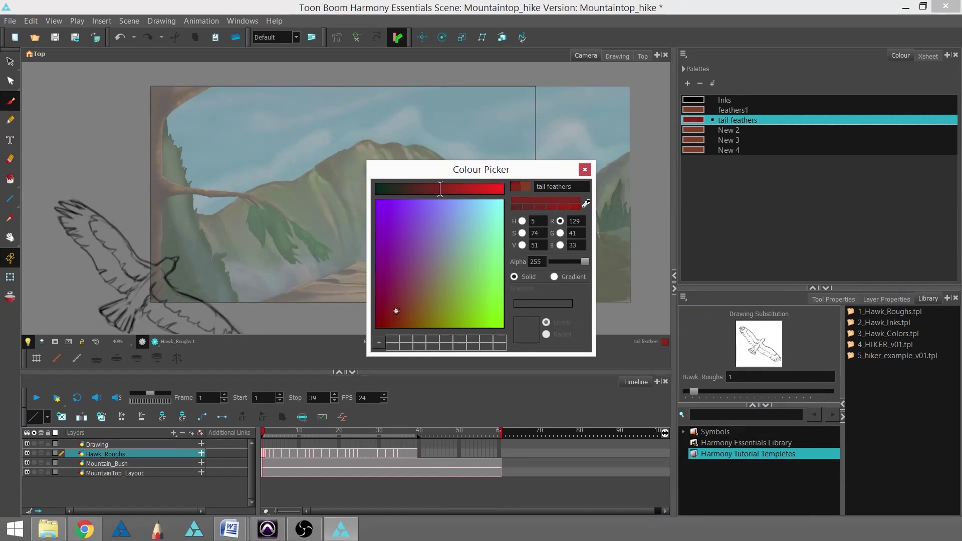
{"action": "left_click", "coordinate": [393, 312]}
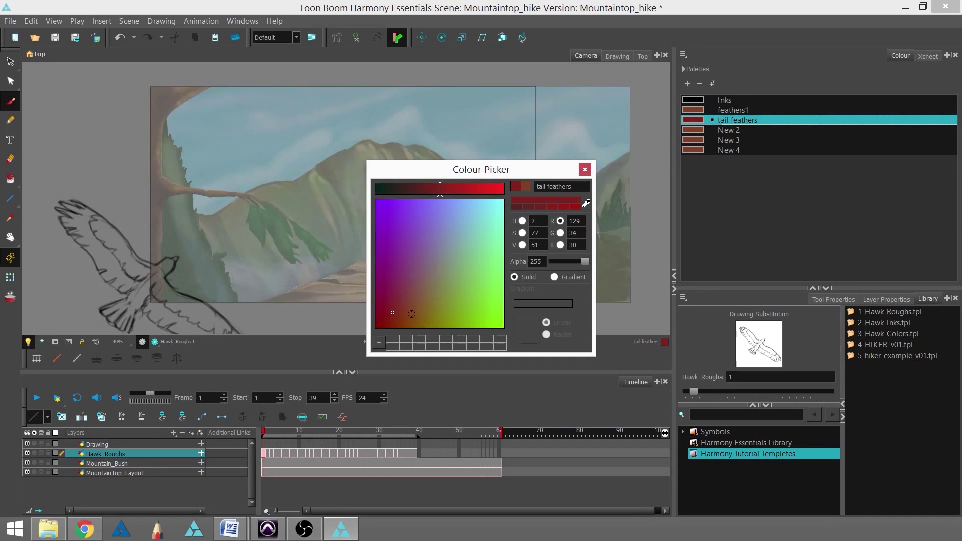
{"action": "left_click", "coordinate": [402, 311]}
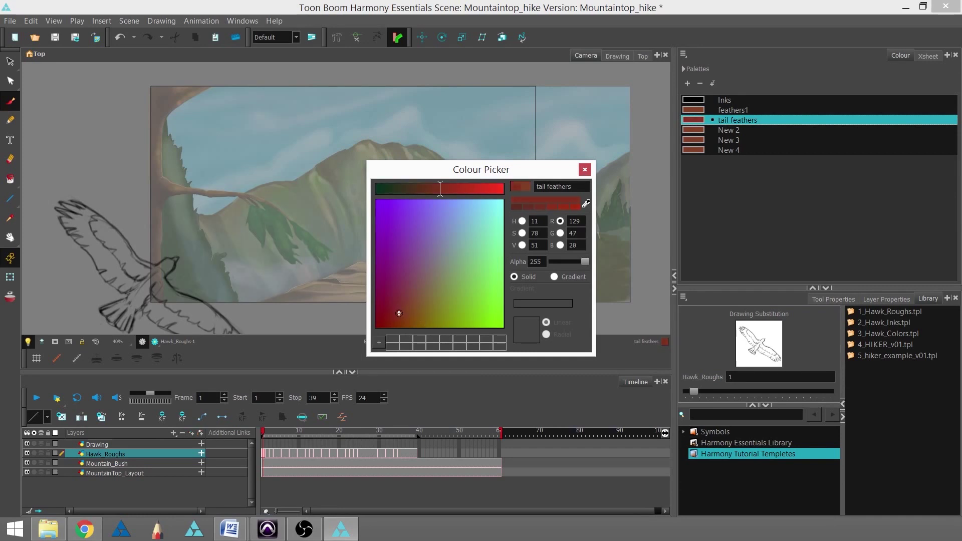
{"action": "left_click", "coordinate": [585, 169]}
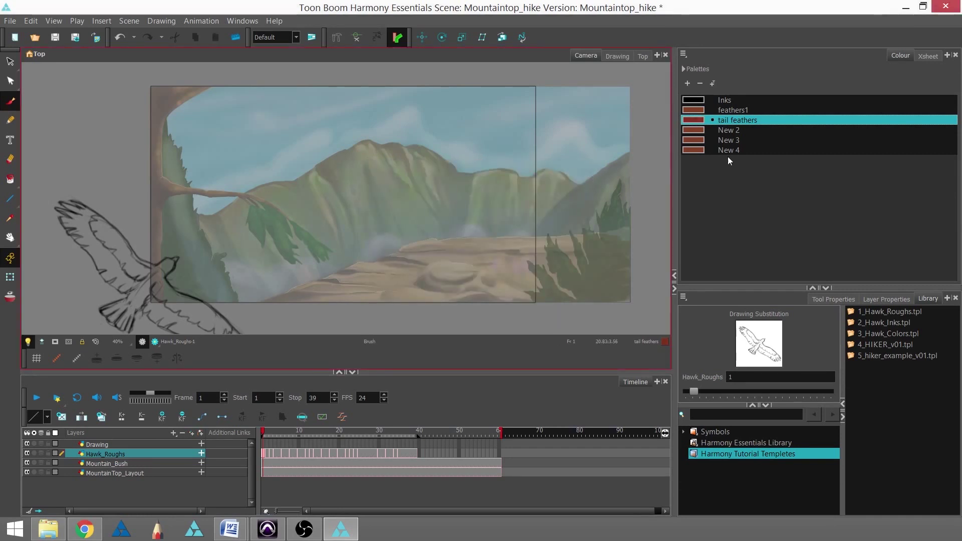
Brighten tail feathers to a redder R153 G50 B32 and close the picker
{"action": "left_click", "coordinate": [702, 131]}
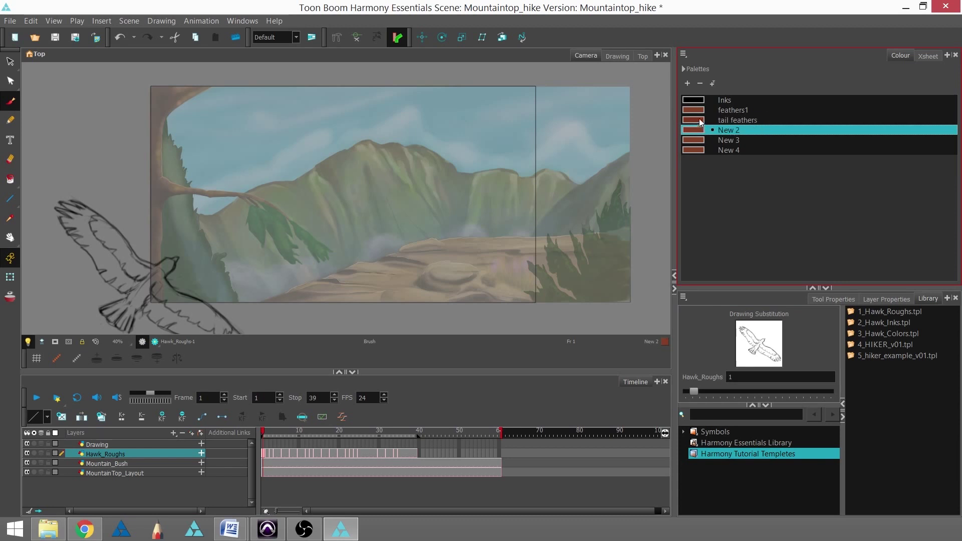
{"action": "double_click", "coordinate": [697, 121]}
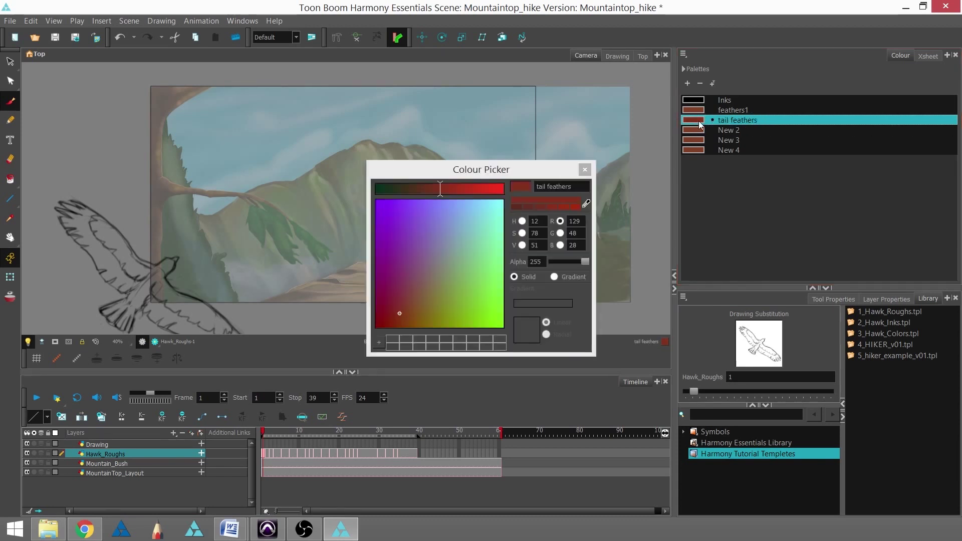
{"action": "left_click", "coordinate": [453, 191]}
{"action": "left_click", "coordinate": [572, 225]}
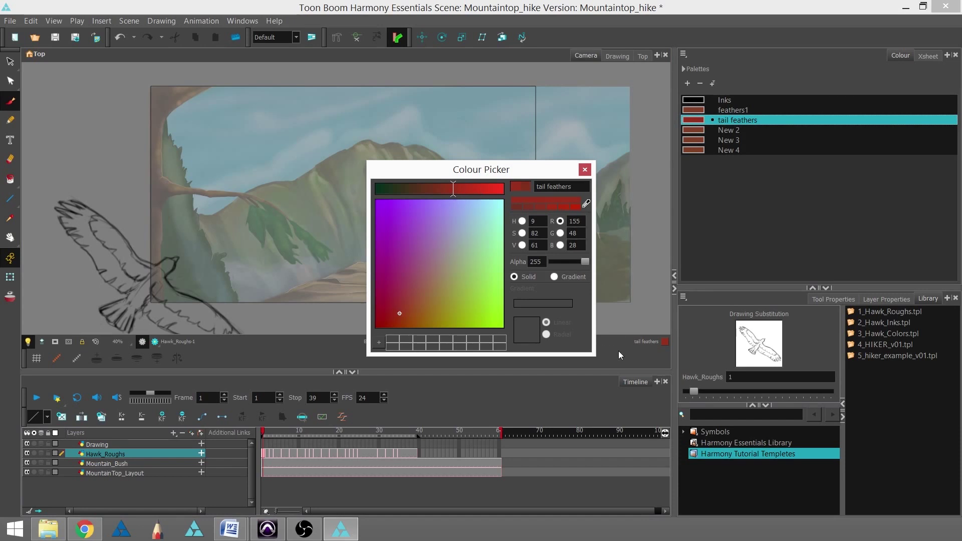
{"action": "left_click", "coordinate": [542, 208]}
{"action": "left_click", "coordinate": [453, 193]}
{"action": "left_click", "coordinate": [585, 170]}
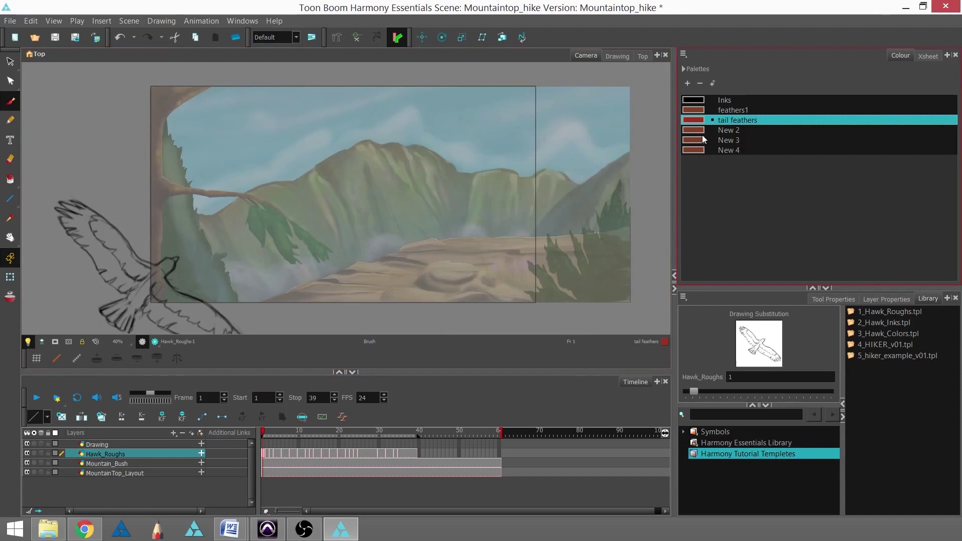
Darken the New 2 swatch to a deep brownish red, R62 G26 B19
{"action": "double_click", "coordinate": [731, 132]}
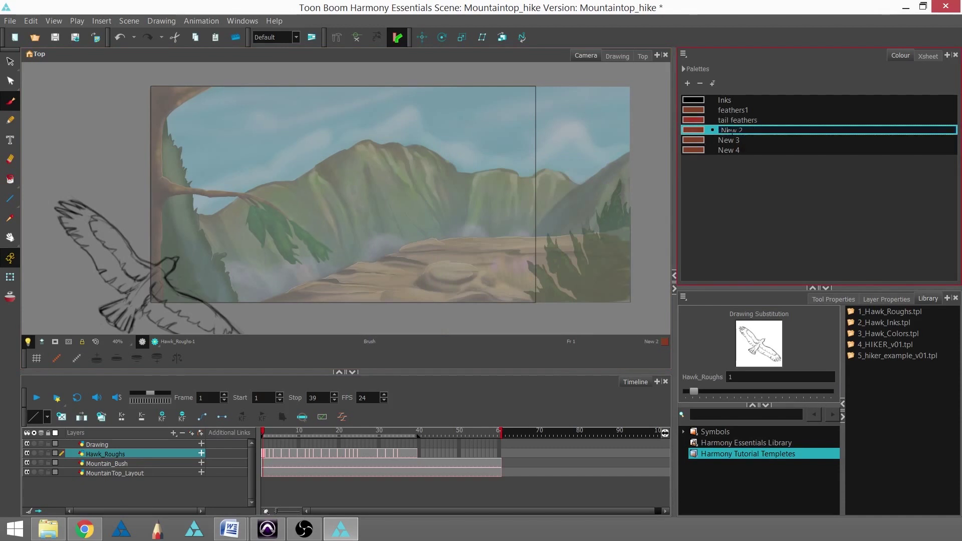
{"action": "left_click", "coordinate": [699, 130]}
{"action": "double_click", "coordinate": [698, 131]}
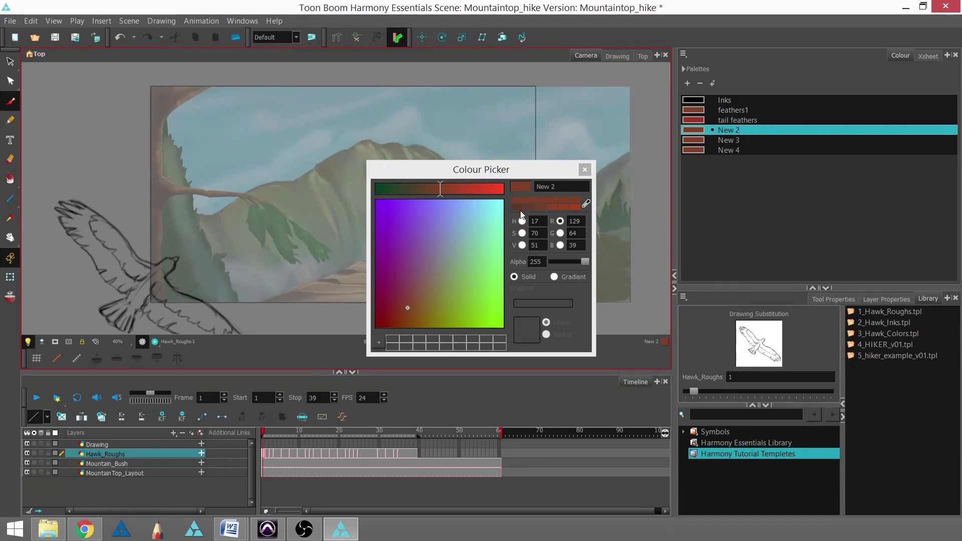
{"action": "left_click_drag", "start_coordinate": [440, 188], "coordinate": [407, 197]}
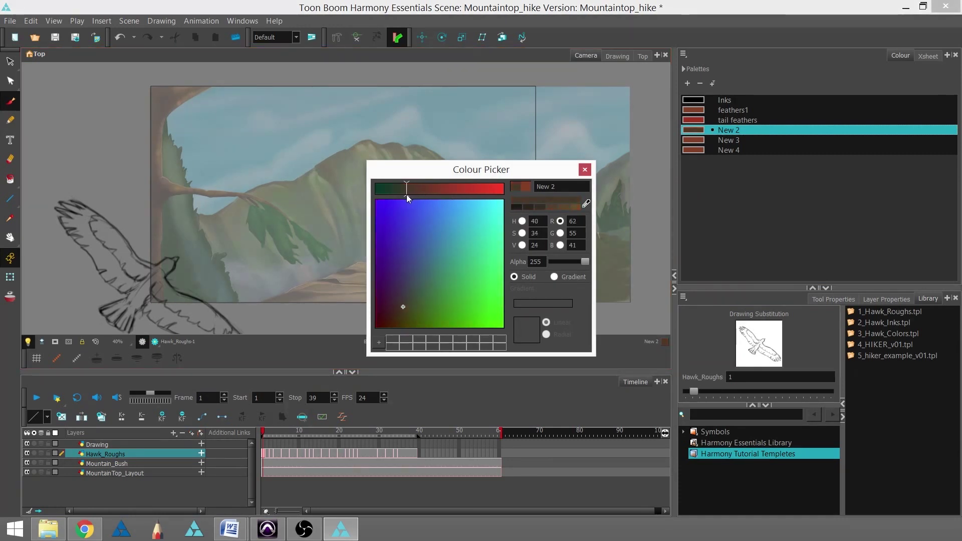
{"action": "left_click_drag", "start_coordinate": [399, 305], "coordinate": [389, 318]}
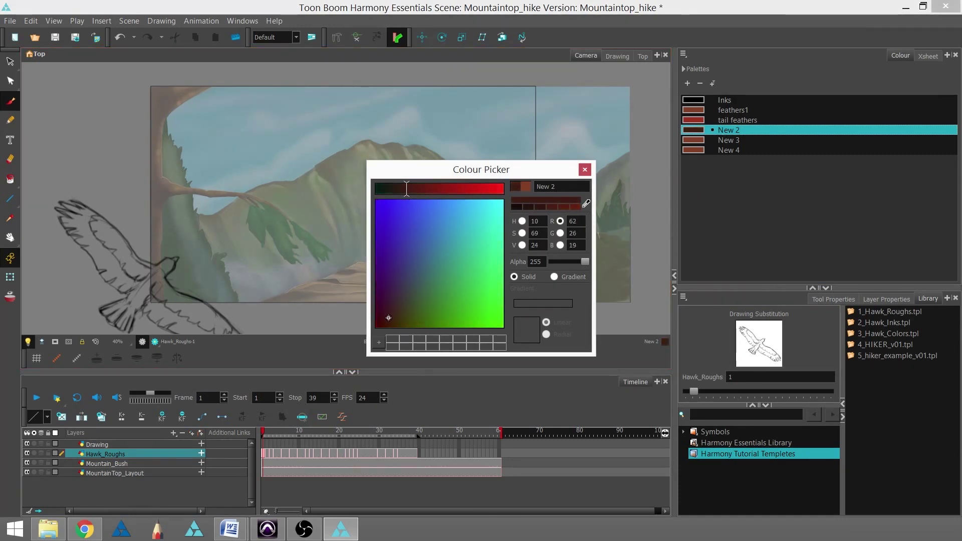
{"action": "left_click", "coordinate": [585, 170]}
{"action": "left_click", "coordinate": [697, 140]}
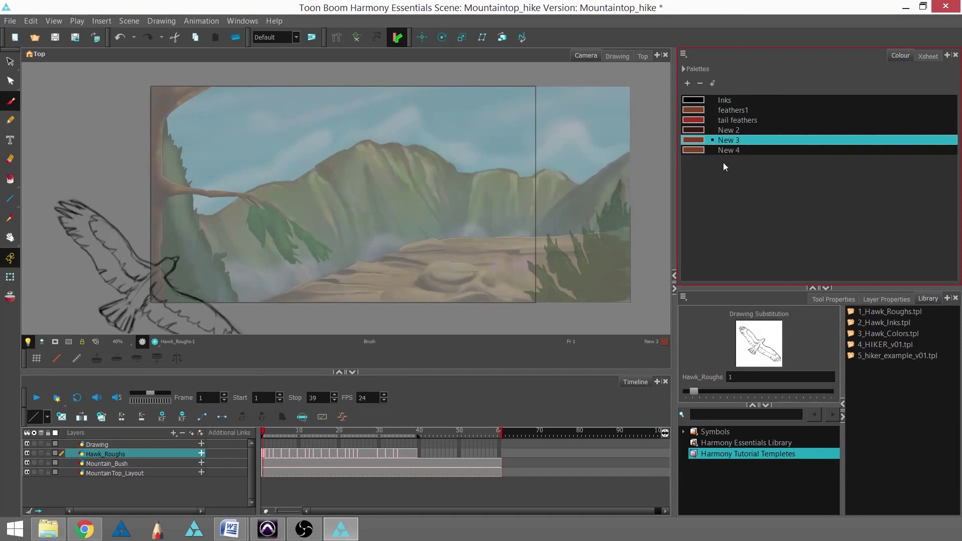
Add a seventh swatch and name New 2–New 5 wing feathers, feet, eyes and beak
{"action": "left_click", "coordinate": [688, 84]}
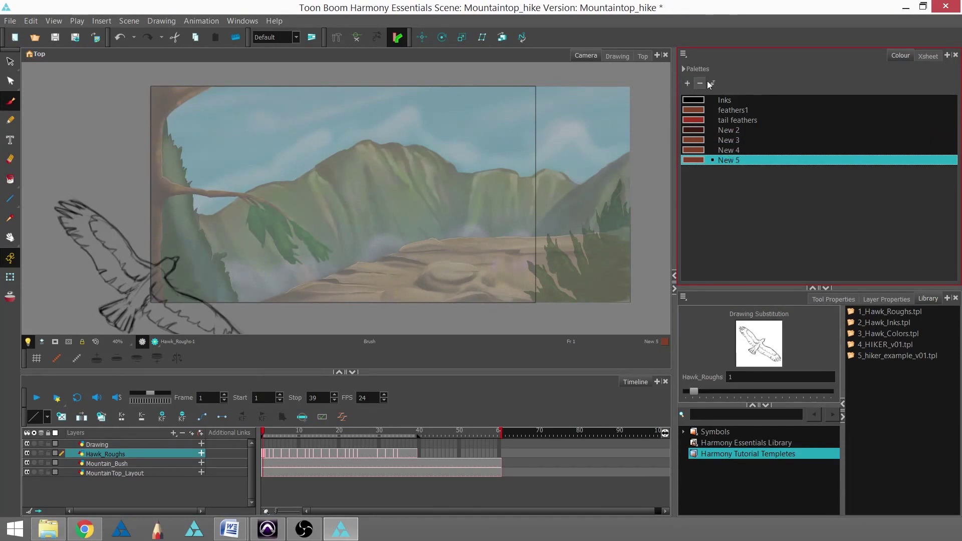
{"action": "left_click", "coordinate": [730, 130]}
{"action": "double_click", "coordinate": [733, 130]}
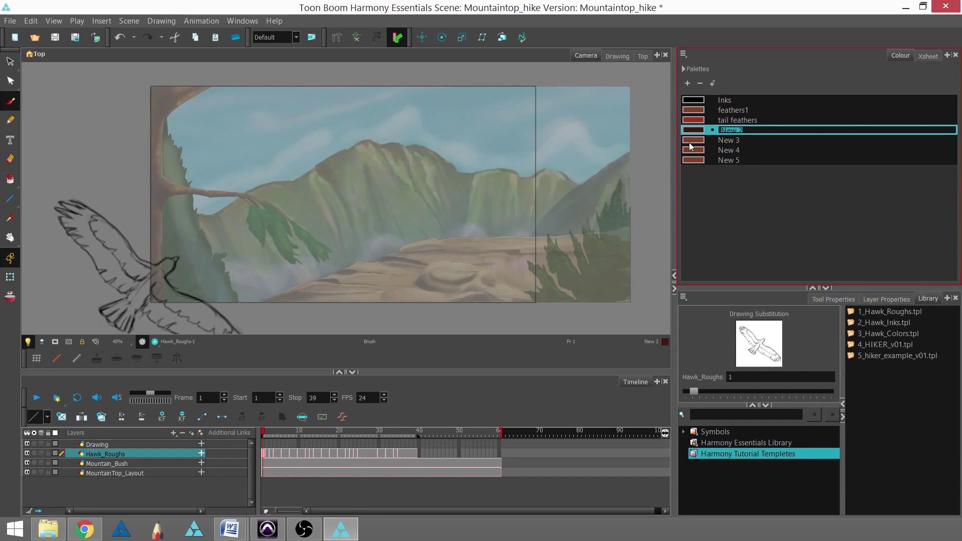
{"action": "type", "text": "wing feathers"}
{"action": "key", "text": "Tab"}
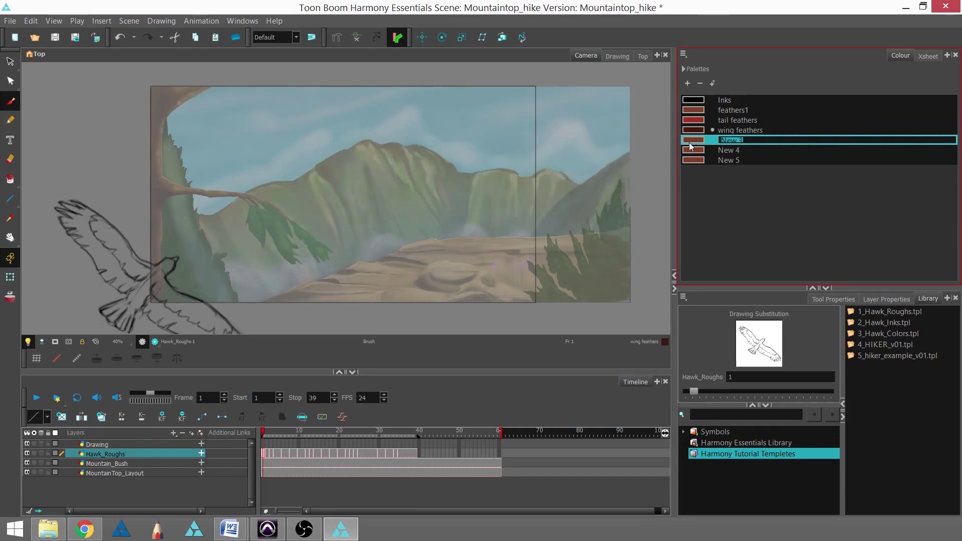
{"action": "type", "text": "fl"}
{"action": "key", "text": "Tab"}
{"action": "type", "text": "eye"}
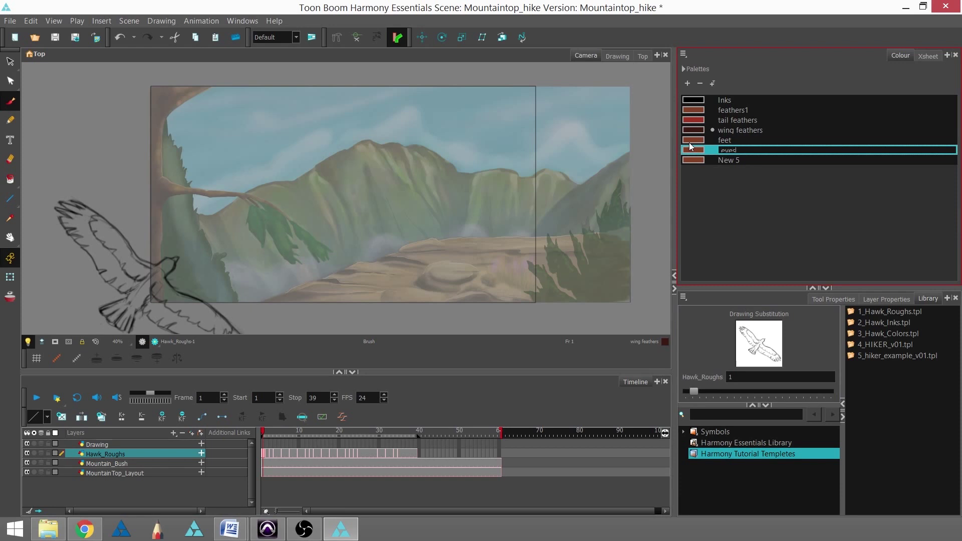
{"action": "type", "text": "s"}
{"action": "key", "text": "Tab"}
{"action": "type", "text": "beak"}
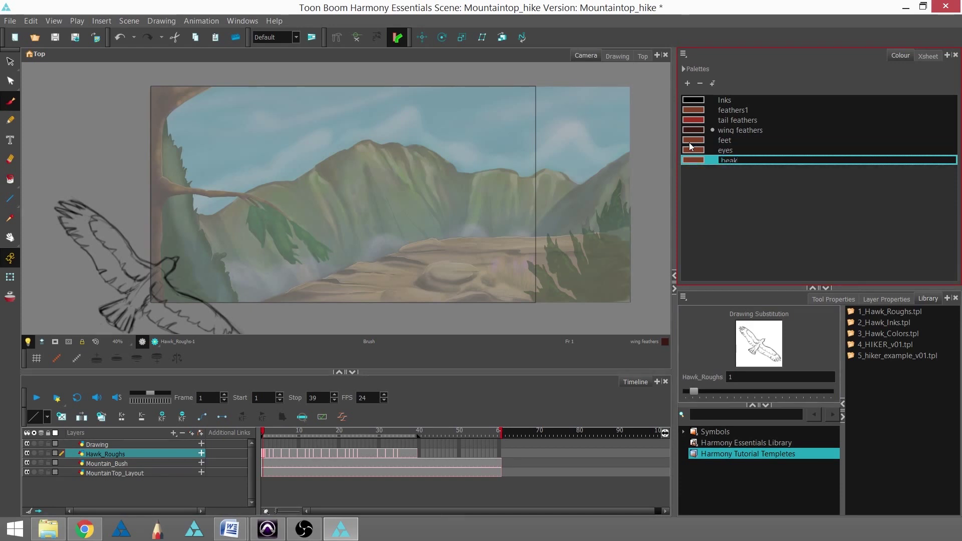
{"action": "key", "text": "Tab"}
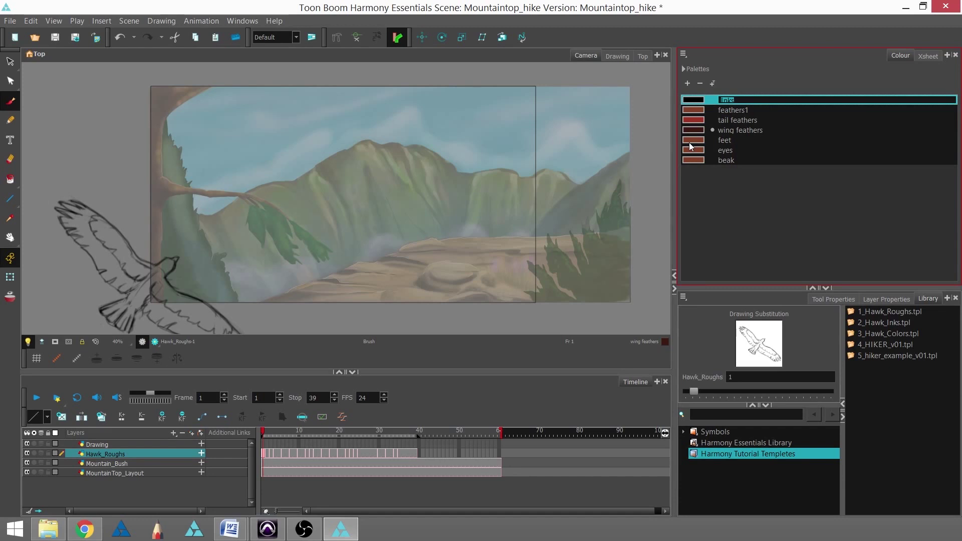
Colour the feet swatch an olive brown, R116 G86 B30
{"action": "left_click", "coordinate": [767, 181]}
{"action": "double_click", "coordinate": [697, 140]}
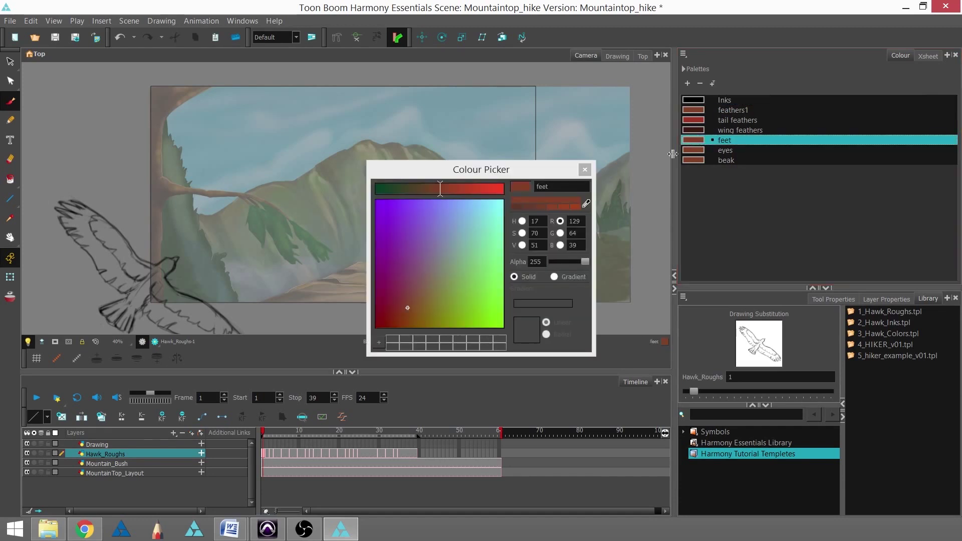
{"action": "left_click", "coordinate": [422, 314]}
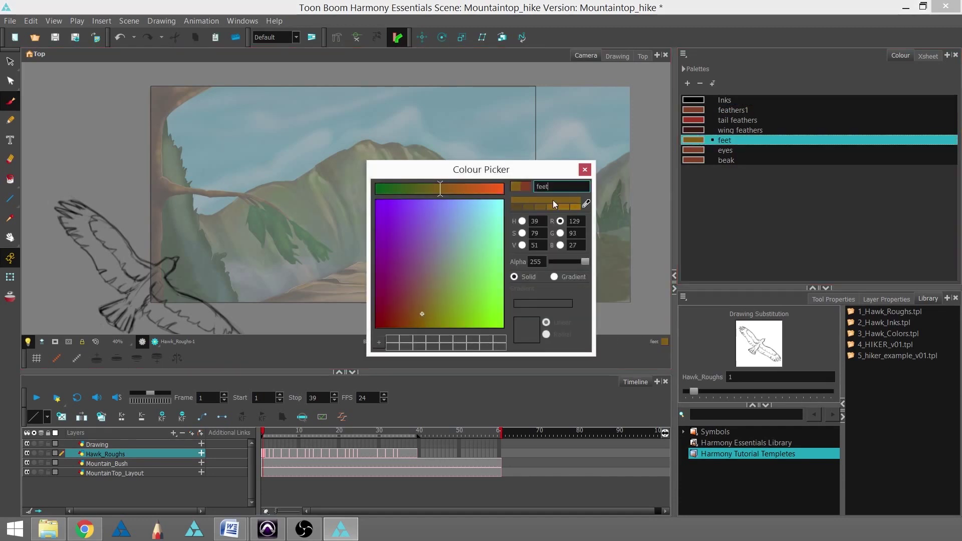
{"action": "left_click", "coordinate": [531, 207]}
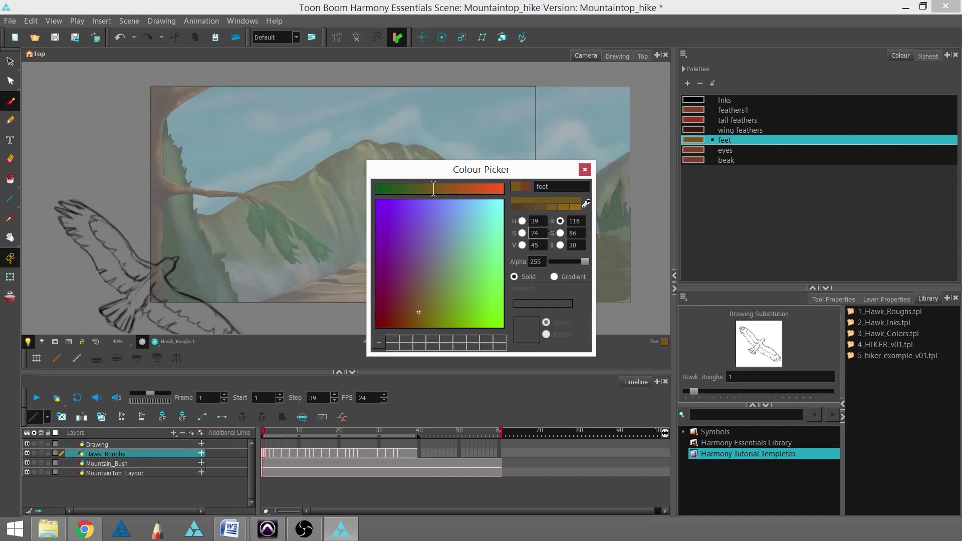
Make the eyes swatch a golden R167 G121 B50
{"action": "left_click", "coordinate": [701, 151]}
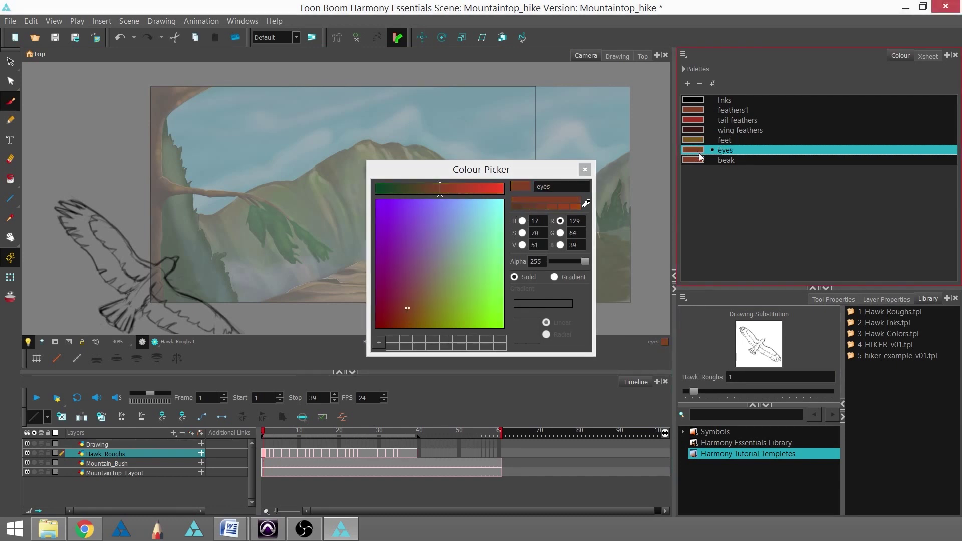
{"action": "left_click", "coordinate": [437, 316]}
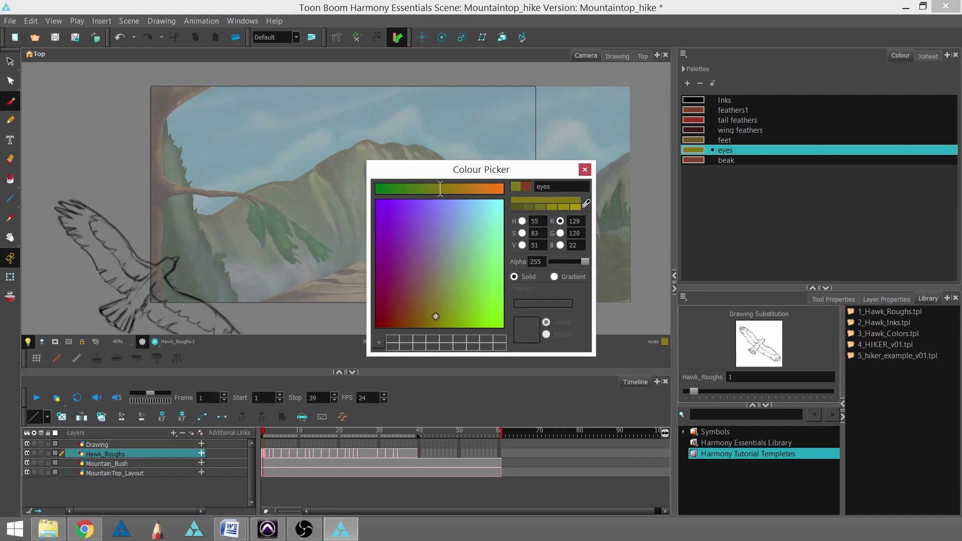
{"action": "left_click", "coordinate": [575, 207]}
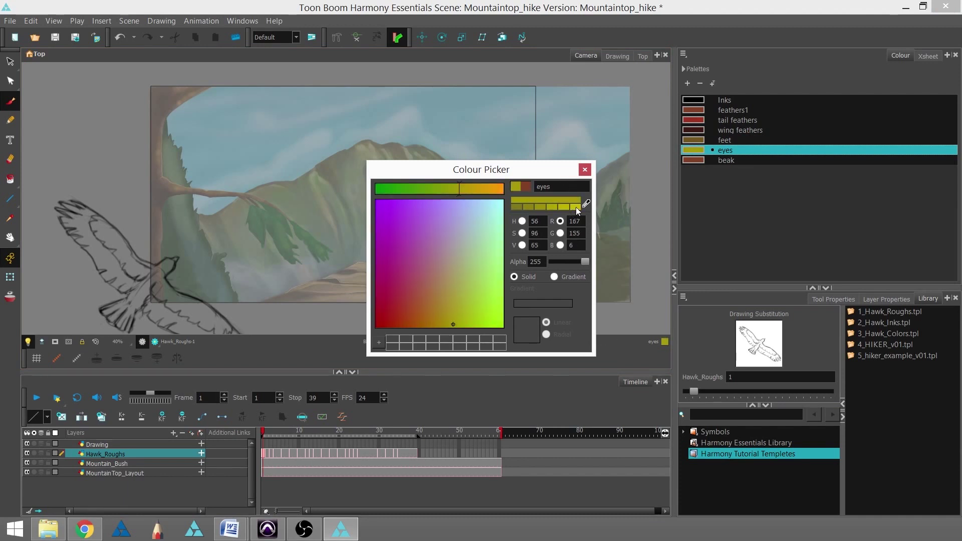
{"action": "mouse_move", "coordinate": [461, 301]}
{"action": "left_mouse_down"}
{"action": "mouse_move", "coordinate": [436, 314]}
{"action": "mouse_move", "coordinate": [436, 302]}
{"action": "left_mouse_up"}
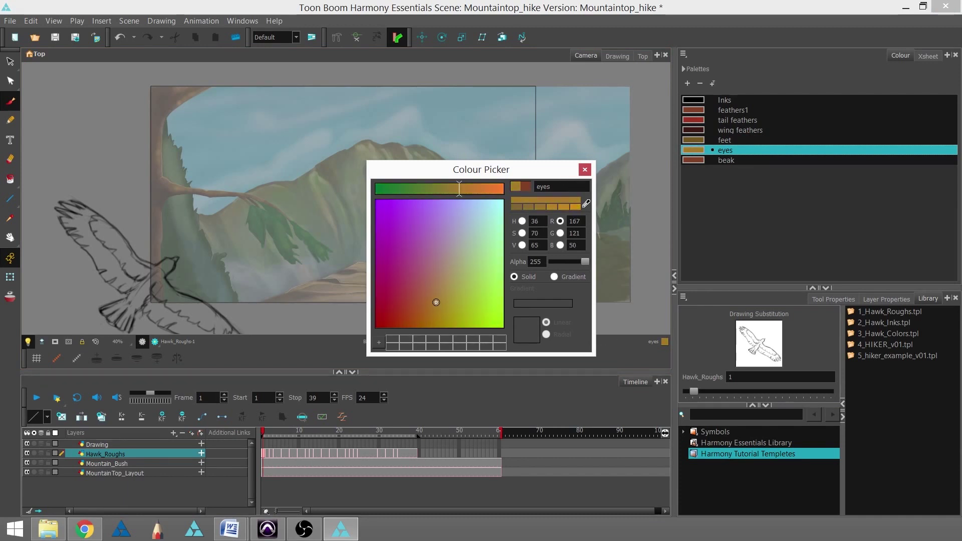
{"action": "left_click", "coordinate": [698, 161]}
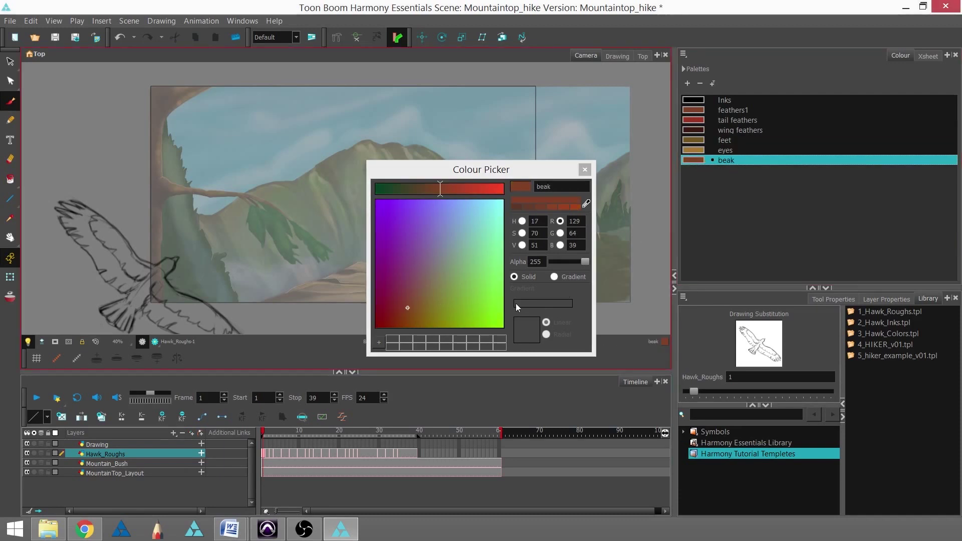
Colour the beak a dark slate blue-grey (R44 G58 B62) and close the Colour Picker
{"action": "left_click_drag", "start_coordinate": [441, 190], "coordinate": [394, 195]}
{"action": "left_click_drag", "start_coordinate": [407, 308], "coordinate": [409, 295]}
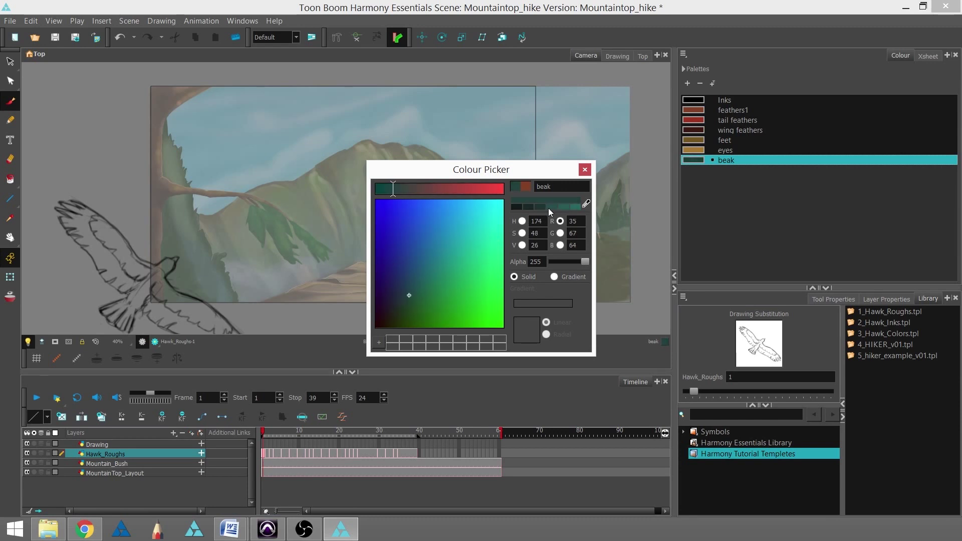
{"action": "left_click", "coordinate": [405, 300]}
{"action": "left_click_drag", "start_coordinate": [405, 300], "coordinate": [405, 300]}
{"action": "left_click_drag", "start_coordinate": [393, 189], "coordinate": [402, 197]}
{"action": "left_click", "coordinate": [540, 207]}
{"action": "left_click_drag", "start_coordinate": [399, 304], "coordinate": [404, 296]}
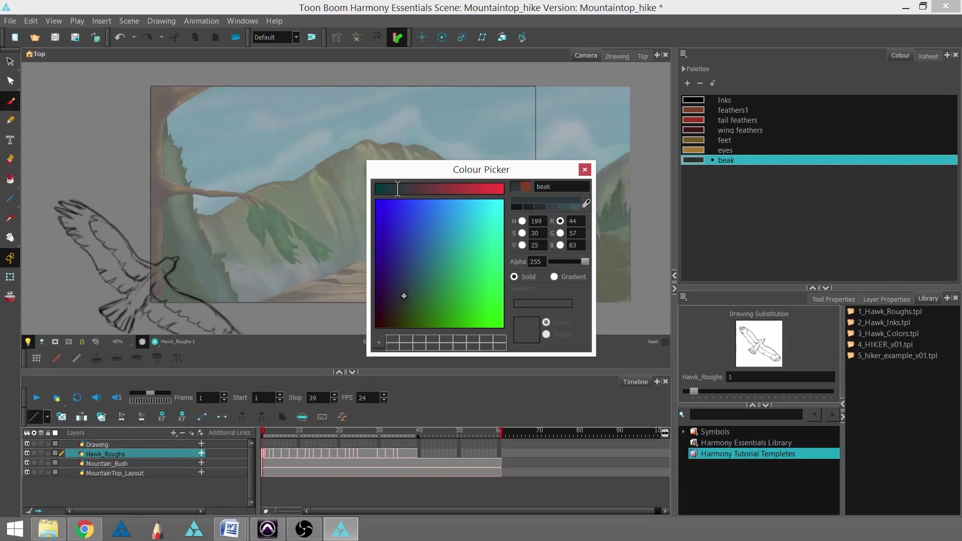
{"action": "left_click", "coordinate": [585, 169]}
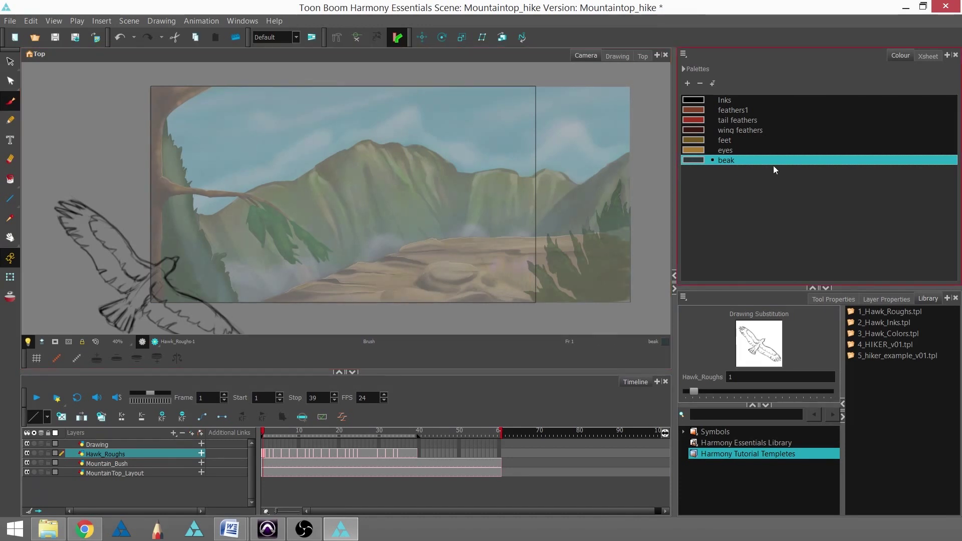